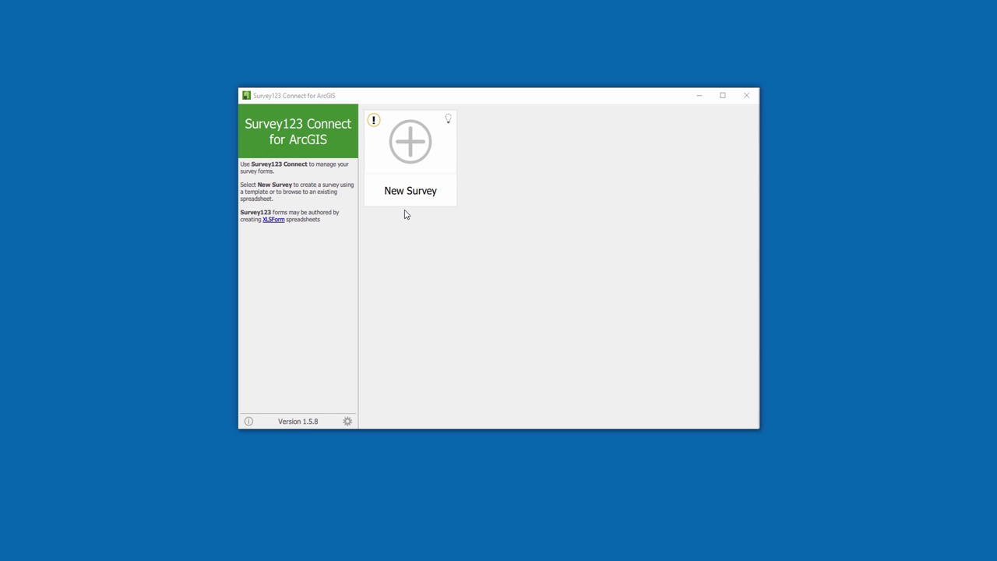
# Step: Start a new survey and browse the Samples, Community and File starting options before returning to Templates
pyautogui.click(410, 147)
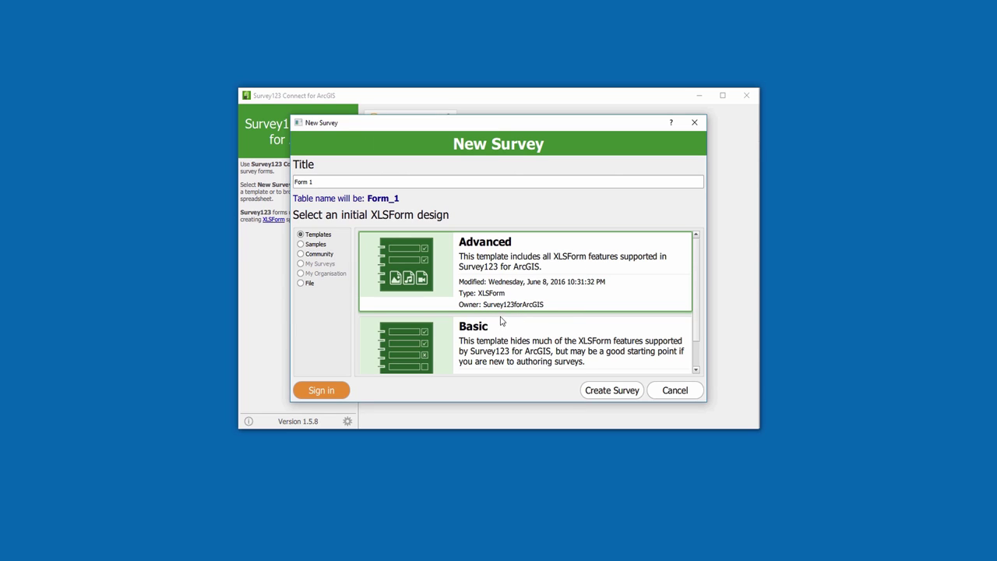
pyautogui.click(488, 353)
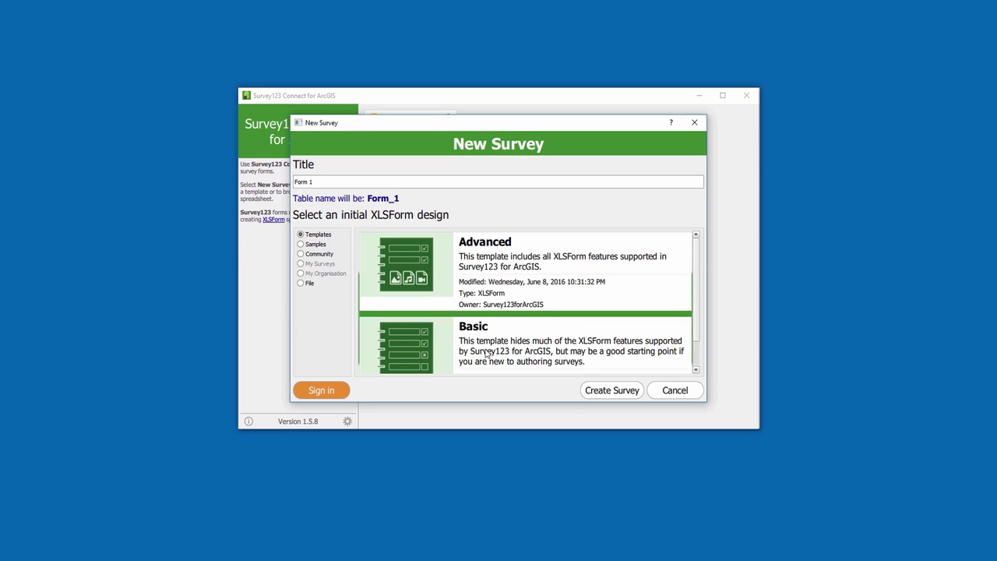
pyautogui.click(300, 244)
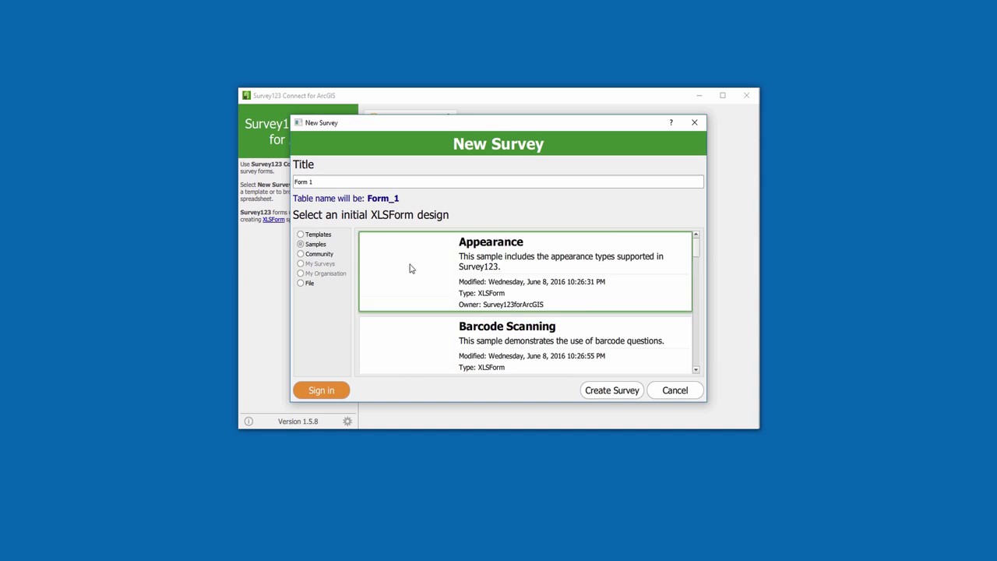
pyautogui.scroll(-2, 412, 269)
pyautogui.click(301, 254)
pyautogui.scroll(-1, 410, 280)
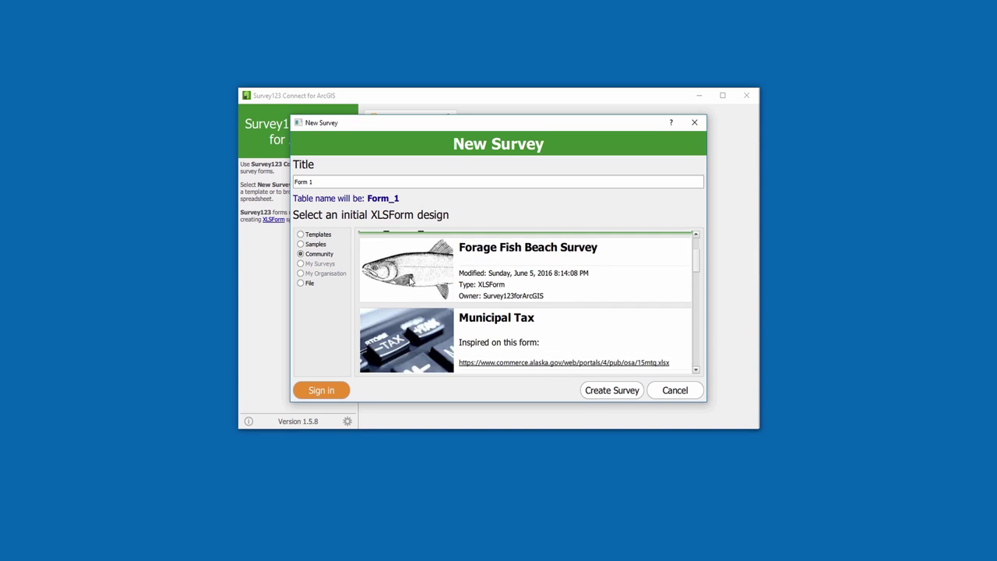
pyautogui.scroll(-1, 410, 280)
pyautogui.click(301, 283)
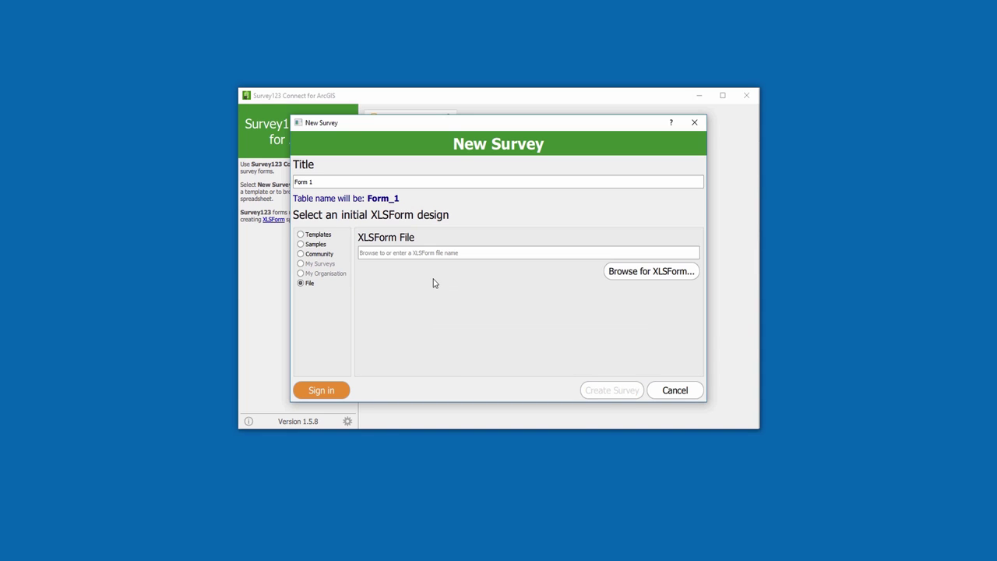
pyautogui.click(324, 236)
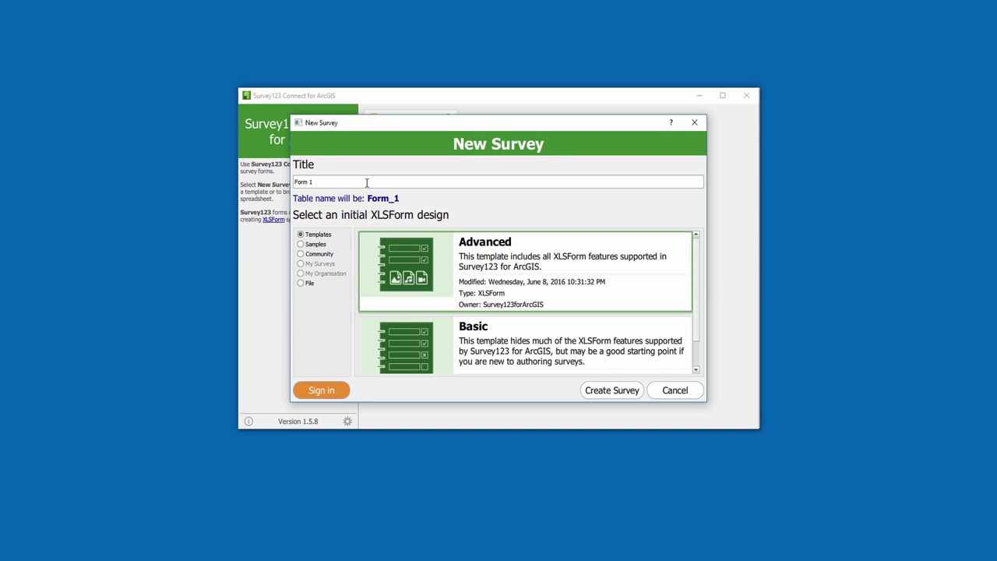
# Step: Title the survey 'Water Violation Report' and create it from the Advanced template
pyautogui.moveTo(367, 183); pyautogui.dragTo(279, 179)
pyautogui.write('W')
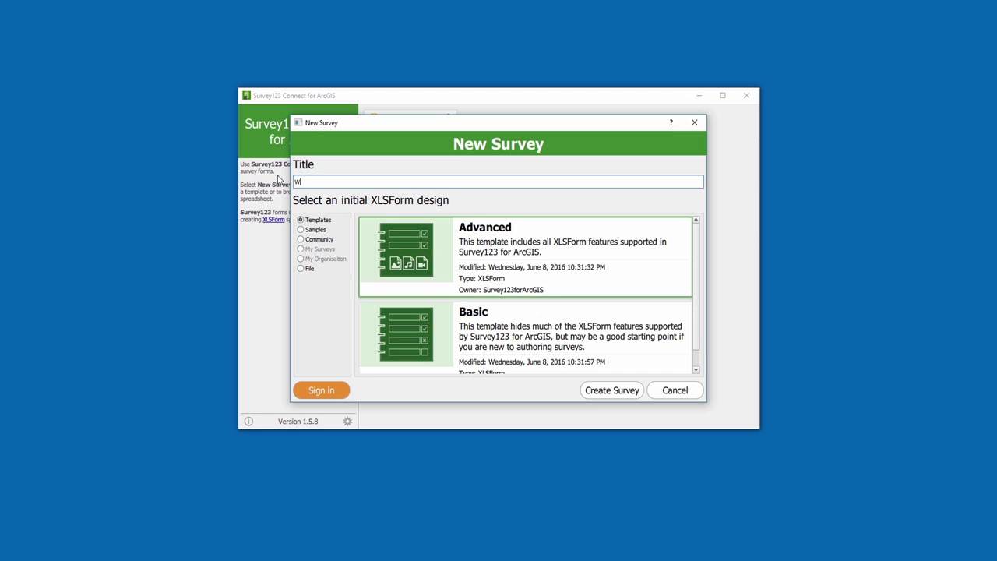
pyautogui.write('ater Violation R')
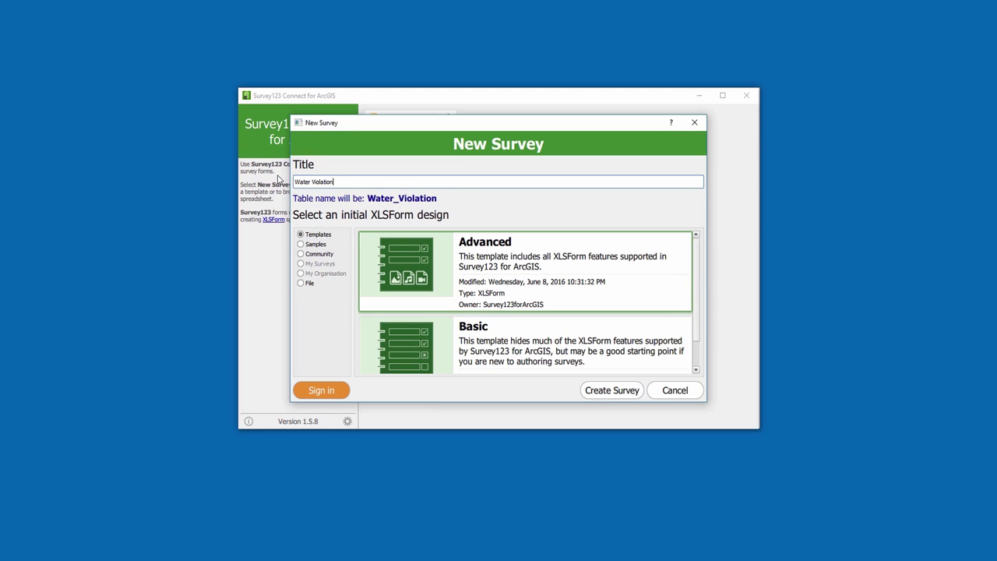
pyautogui.write('eport')
pyautogui.click(611, 392)
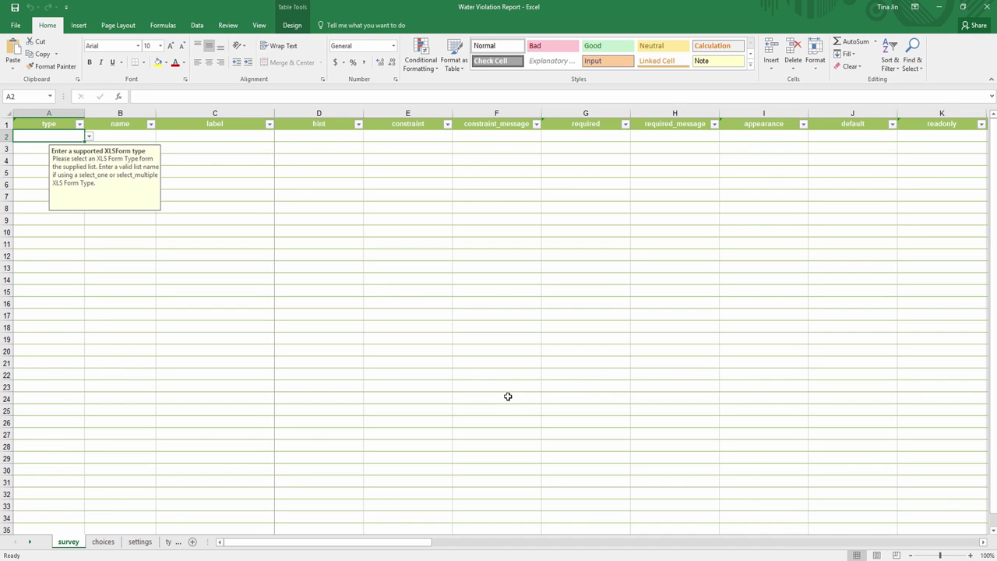
# Step: Look through the choices, settings and types sheets, then go back to the survey sheet
pyautogui.click(103, 542)
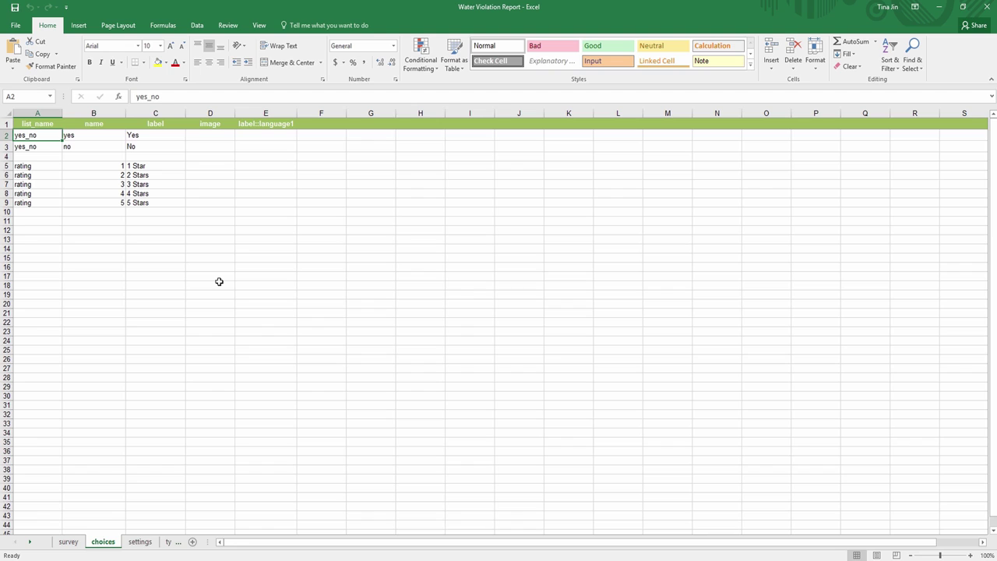
pyautogui.click(140, 541)
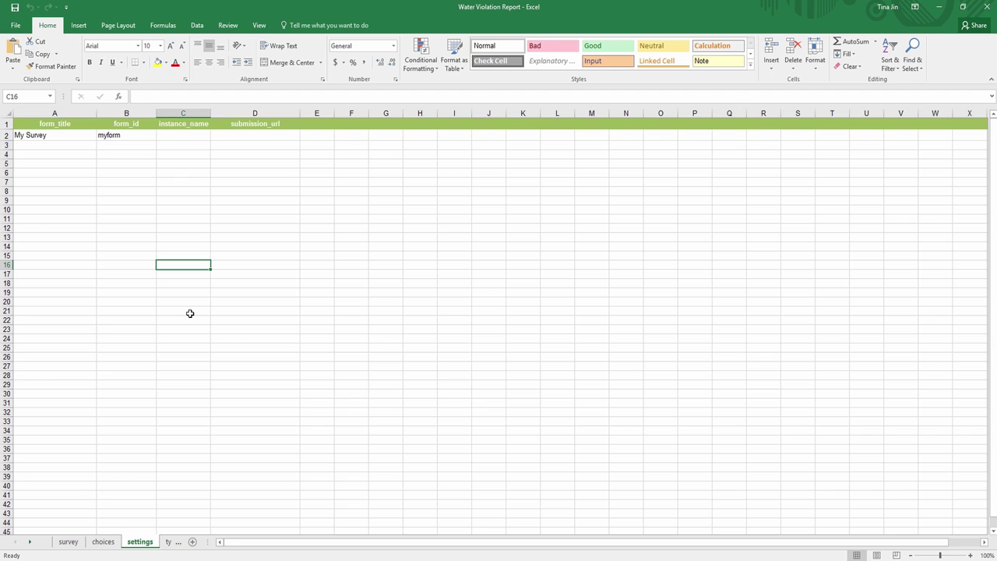
pyautogui.click(168, 542)
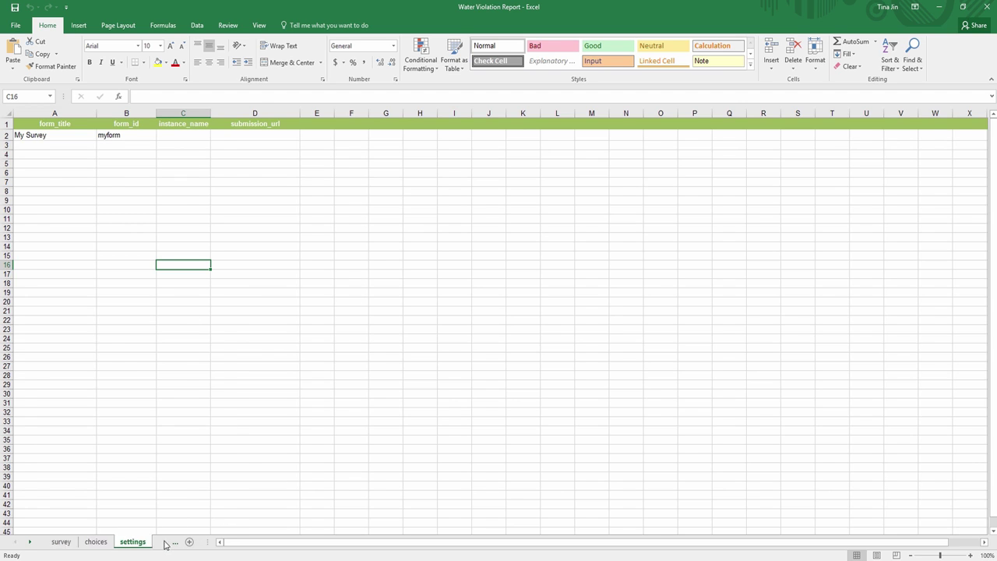
pyautogui.scroll(-9, 195, 334)
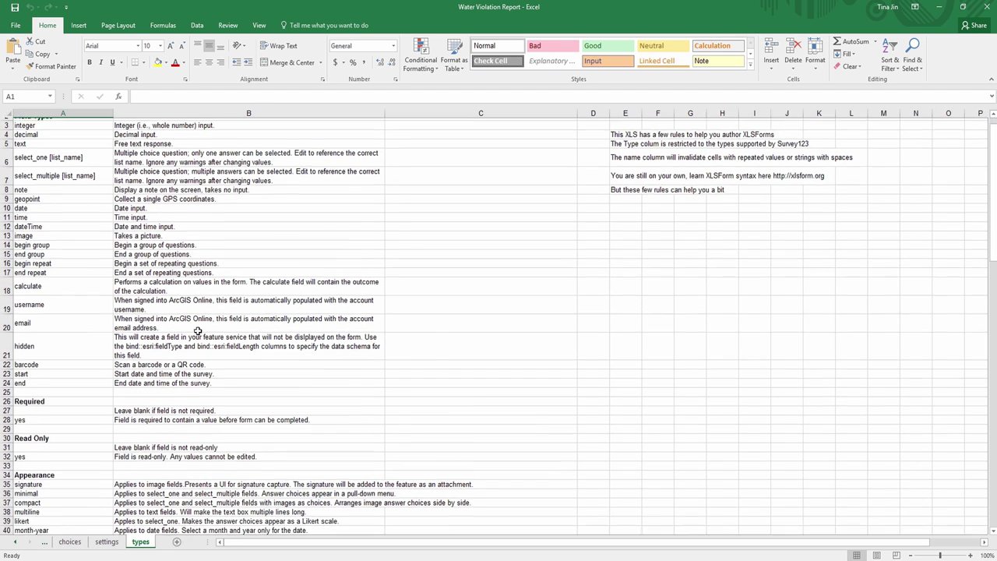
pyautogui.scroll(-8, 200, 331)
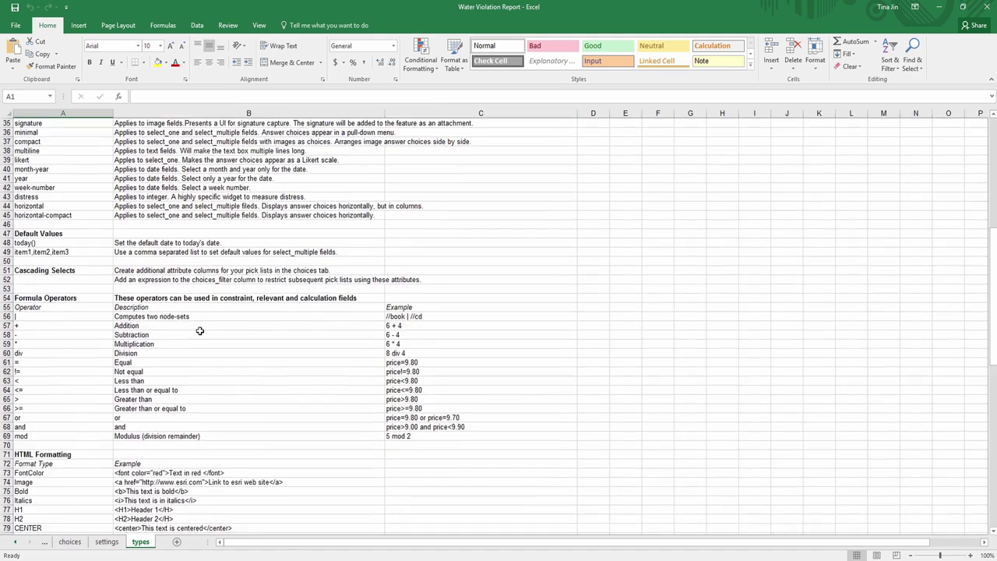
pyautogui.scroll(-8, 200, 330)
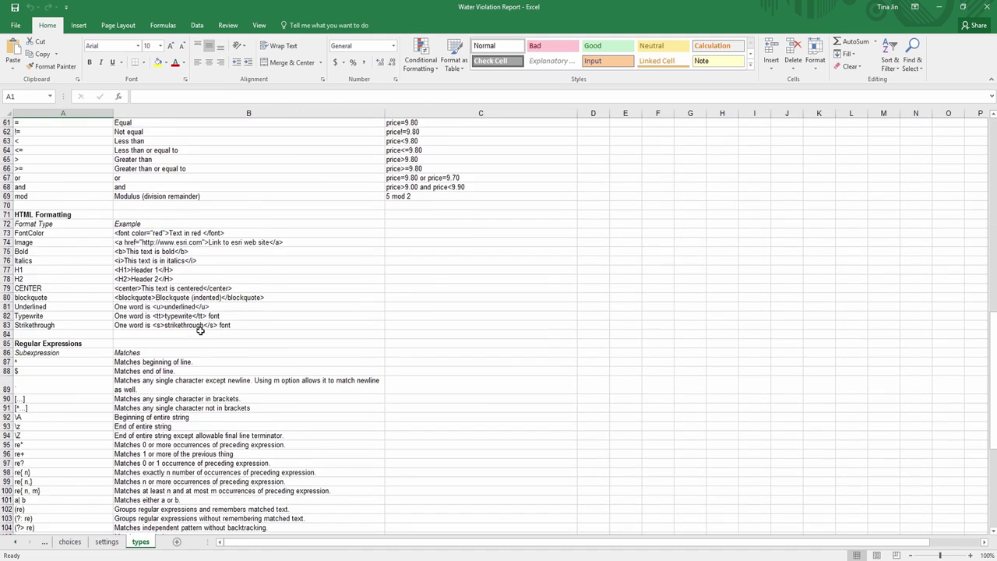
pyautogui.click(16, 542)
# Step: Read the guidance notes for the type, name and label columns on the survey sheet
pyautogui.click(68, 542)
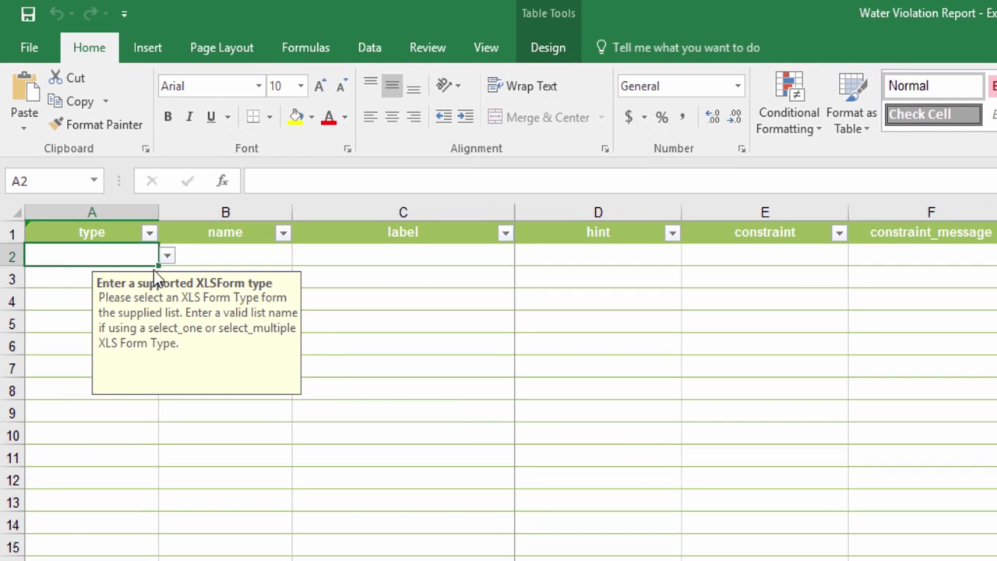
pyautogui.click(113, 236)
pyautogui.click(238, 238)
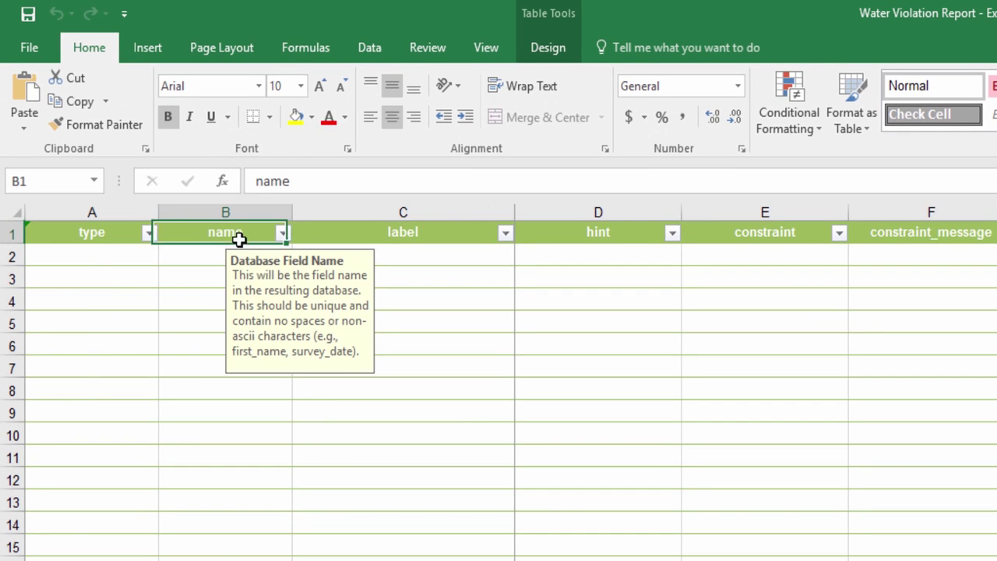
pyautogui.click(400, 230)
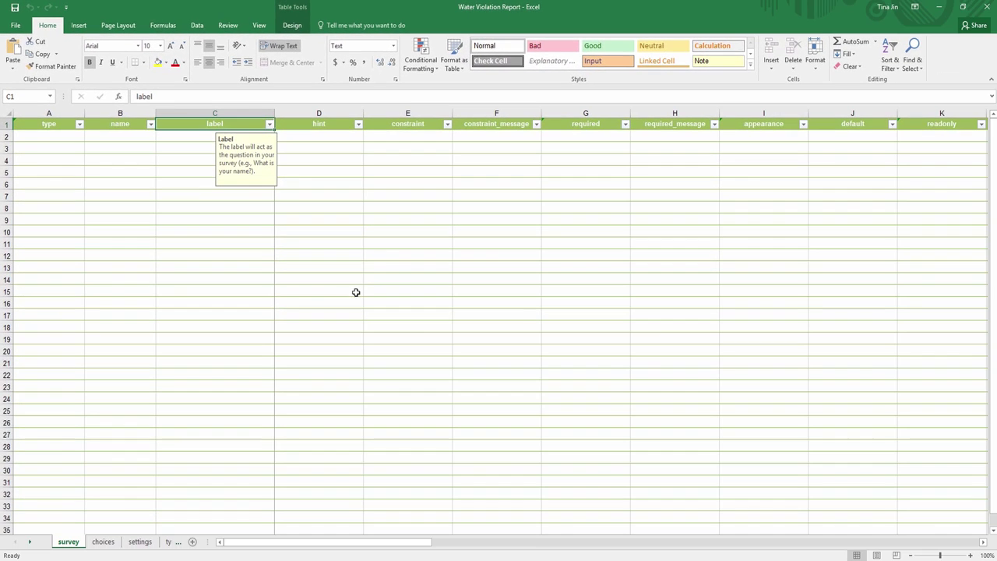
pyautogui.moveTo(330, 542)
pyautogui.mouseDown()
pyautogui.moveTo(592, 540)
pyautogui.moveTo(340, 541)
pyautogui.mouseUp()
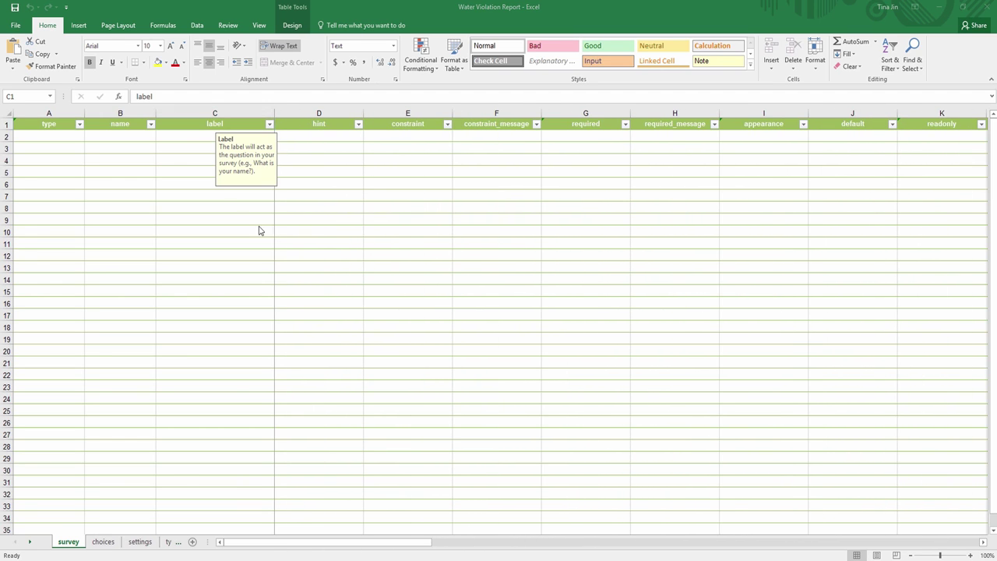
# Step: Enter the labels 'Date & Time Observed:', 'Notes:' and 'Location' in cells C2 to C4
pyautogui.click(197, 140)
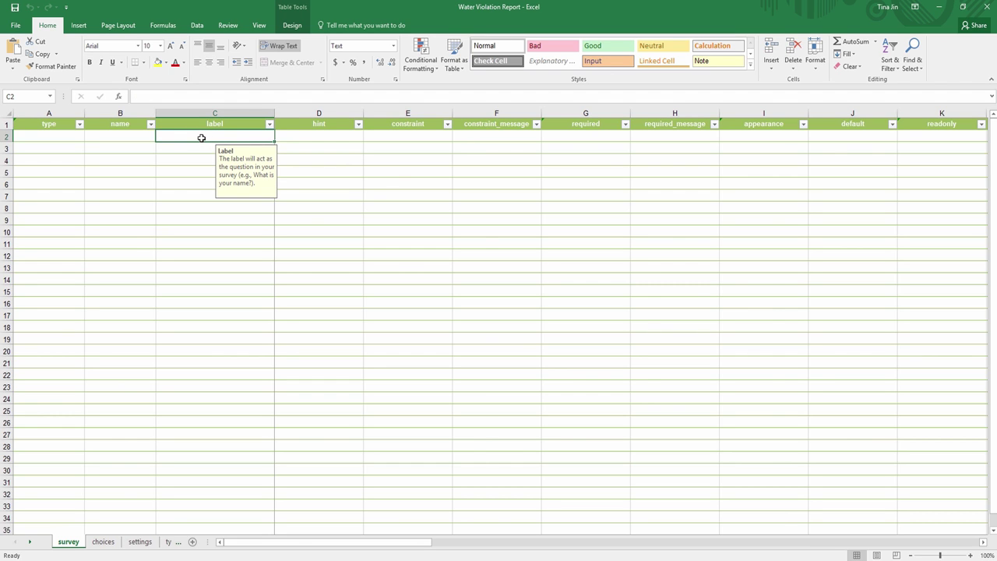
pyautogui.scroll(4, 201, 138)
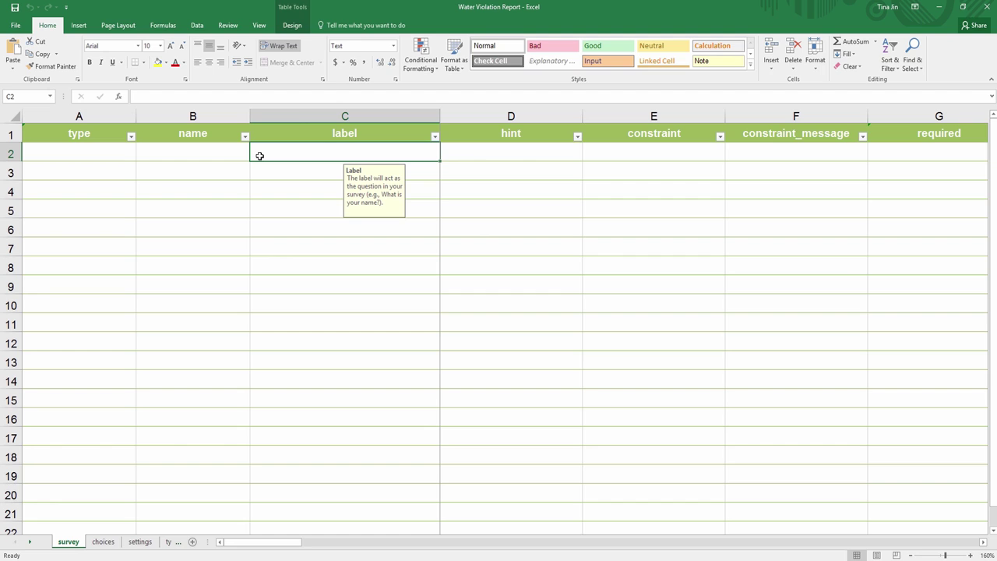
pyautogui.write('Date & Time Observed:')
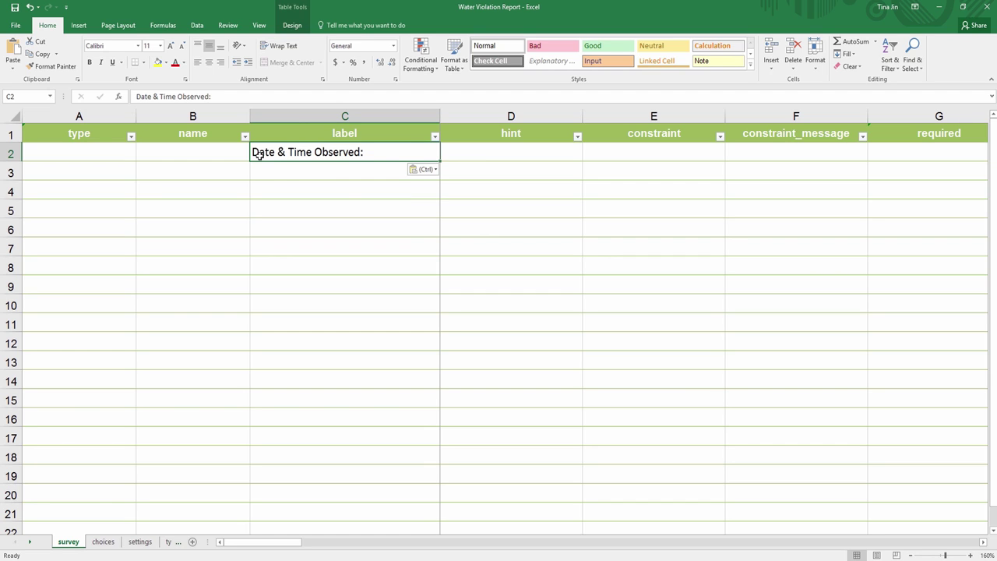
pyautogui.click(305, 170)
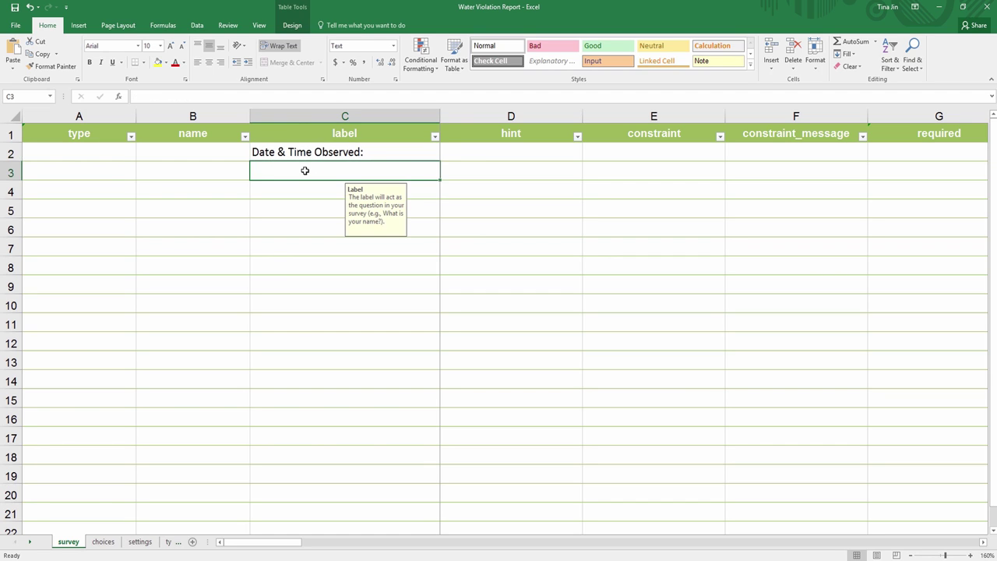
pyautogui.write('Notes:')
pyautogui.press('Return')
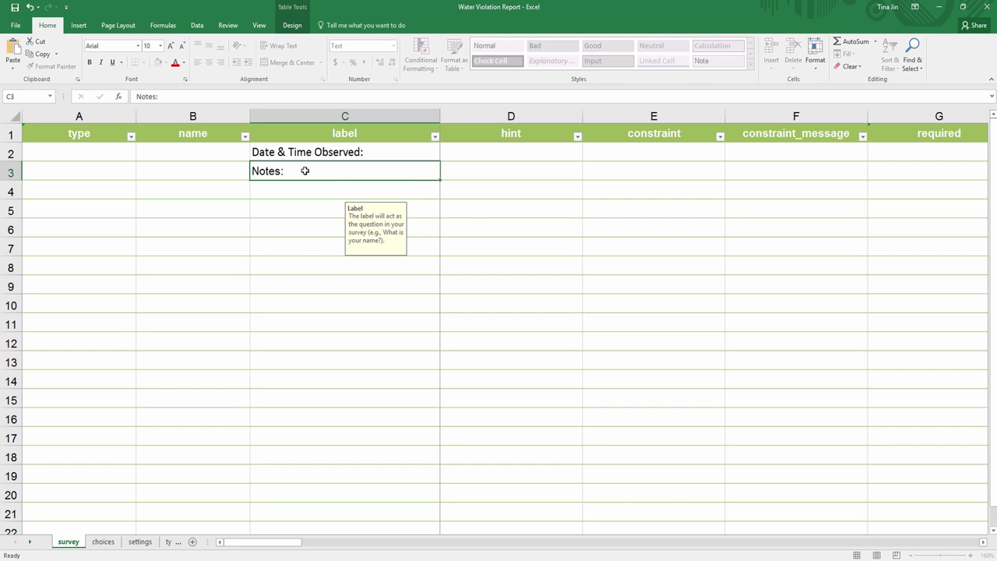
pyautogui.write('Location')
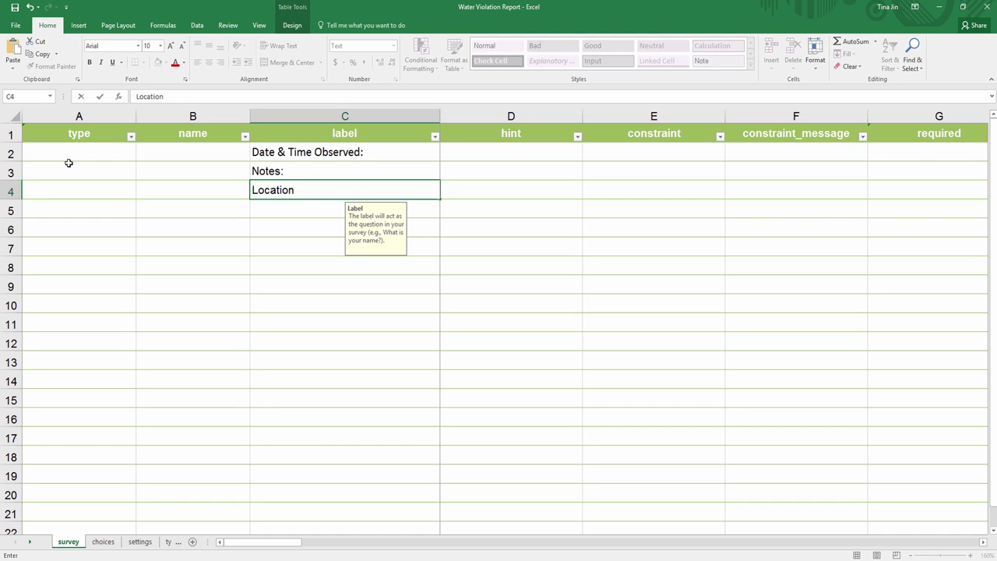
# Step: Choose dateTime for A2, text for A3 and geopoint for A4 from the type dropdowns
pyautogui.click(101, 156)
pyautogui.click(140, 156)
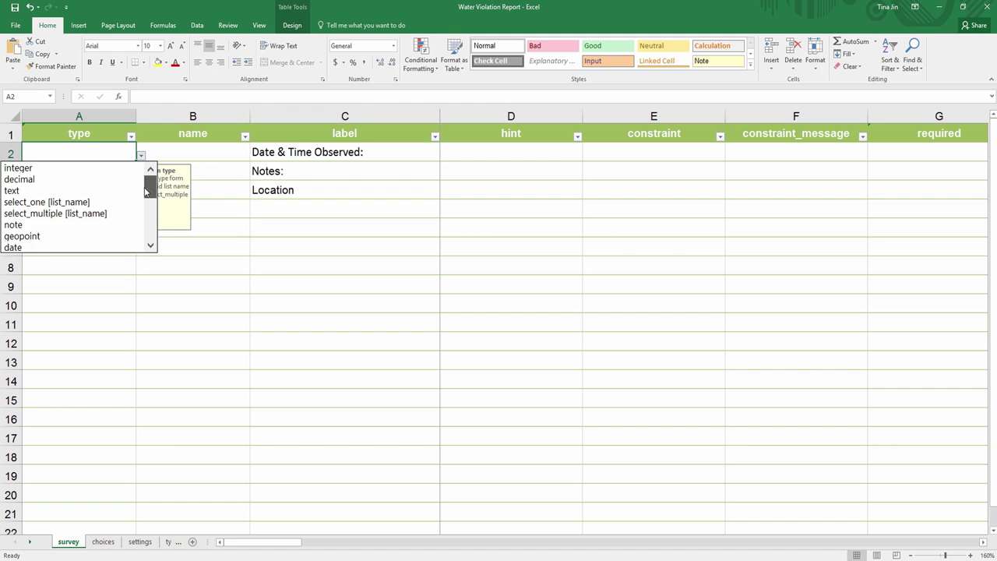
pyautogui.scroll(-3, 148, 191)
pyautogui.click(96, 210)
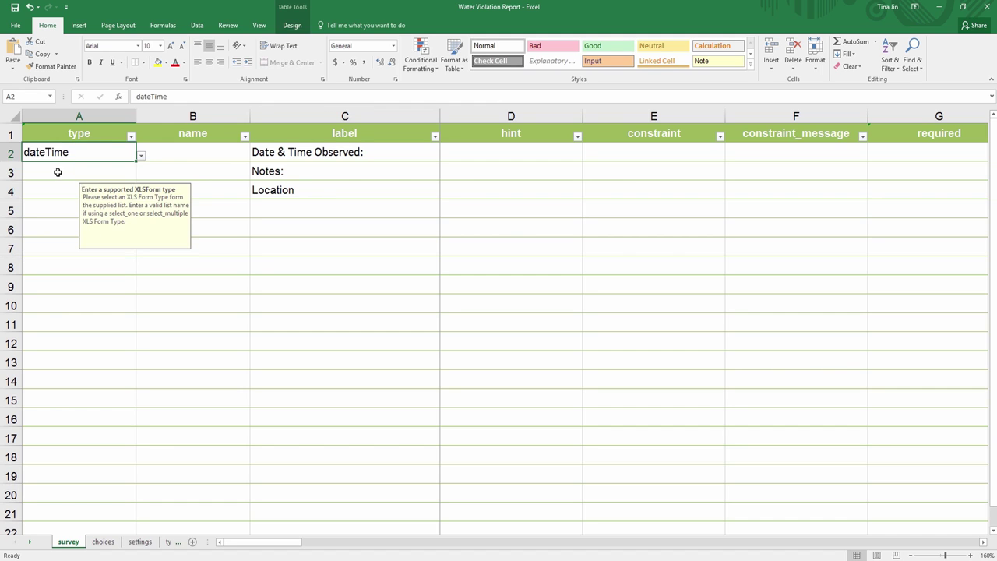
pyautogui.click(58, 171)
pyautogui.click(140, 174)
pyautogui.click(121, 210)
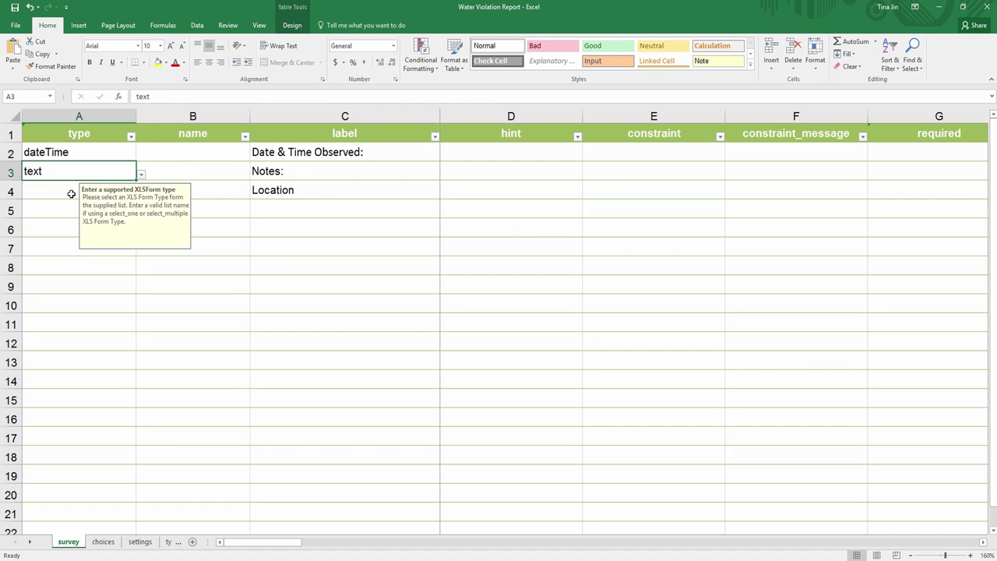
pyautogui.click(118, 196)
pyautogui.click(140, 194)
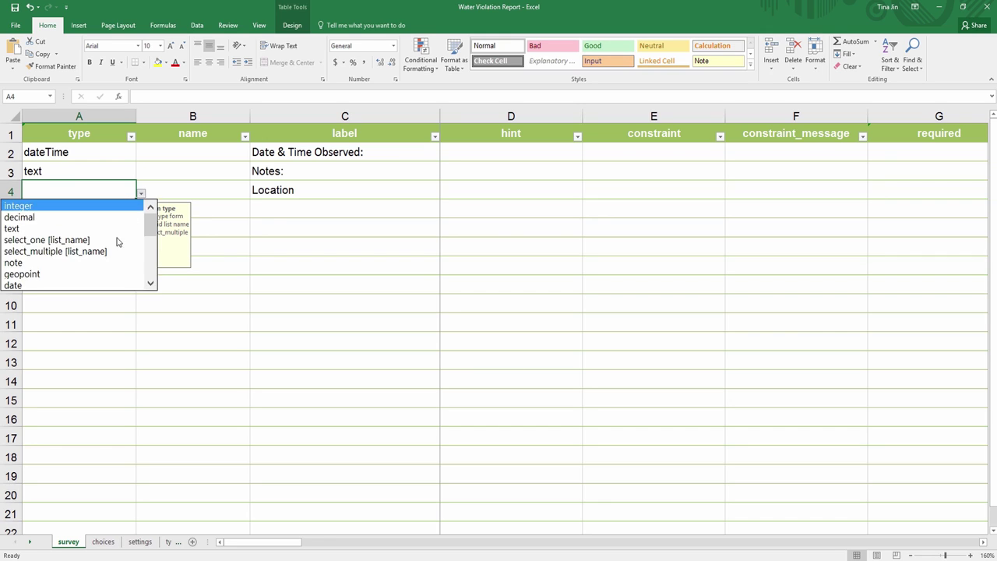
pyautogui.click(107, 274)
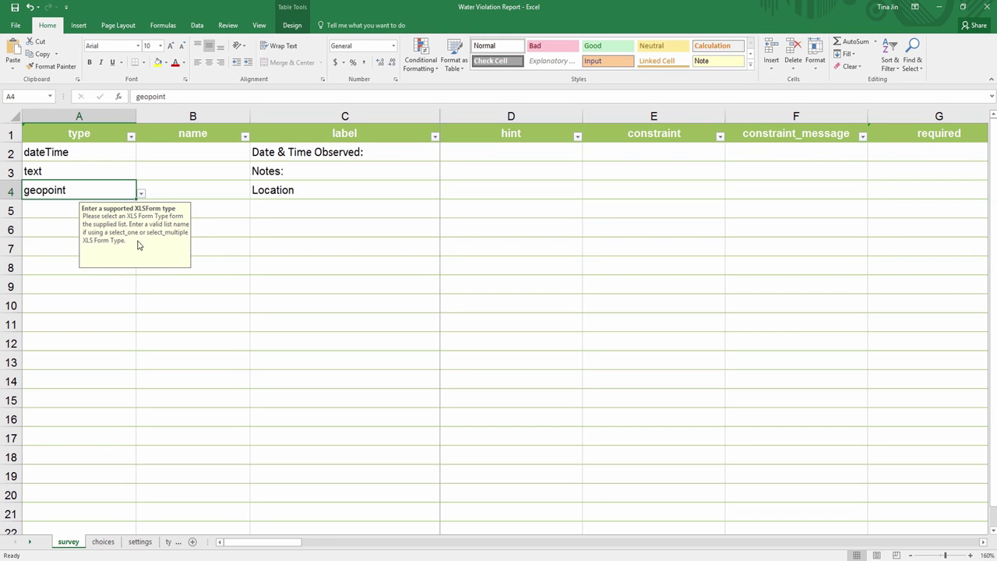
# Step: Paste ReportDateTime, ReportNotes and ViolationLocation into B2–B4, then view the Survey123 Connect preview
pyautogui.click(178, 155)
pyautogui.write('ReportDateTime')
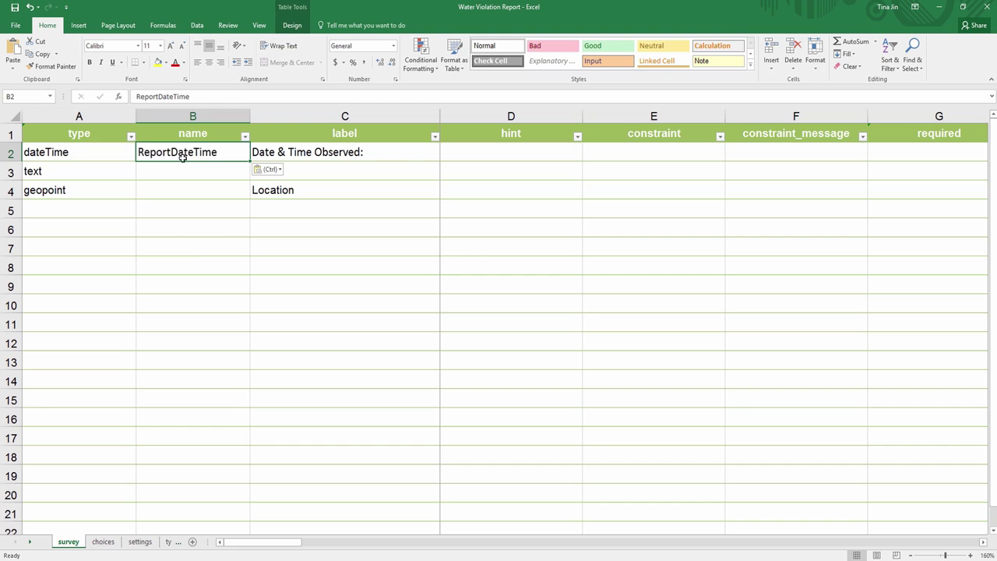
pyautogui.click(187, 170)
pyautogui.write('ReportNotes')
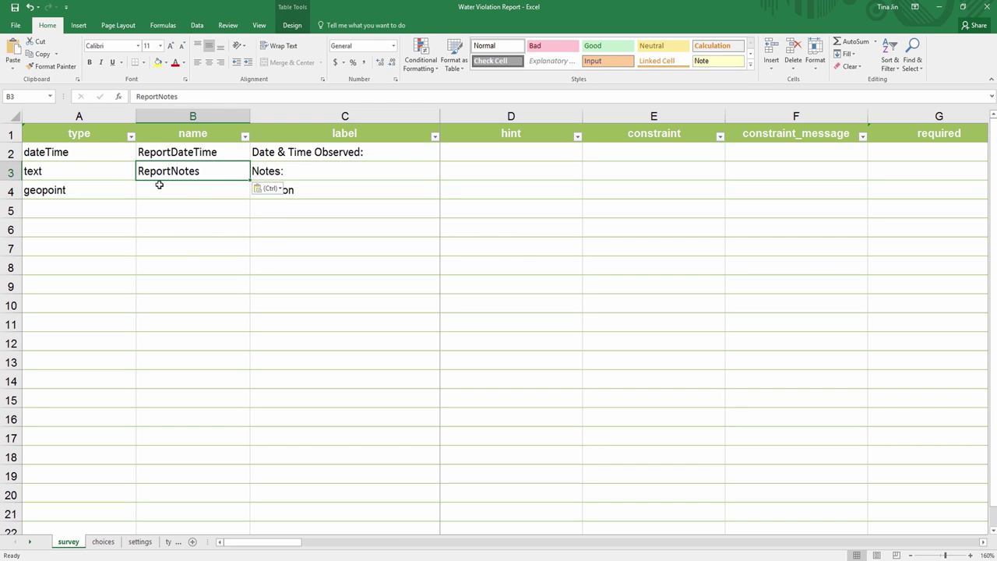
pyautogui.click(159, 194)
pyautogui.write('ViolationLocation')
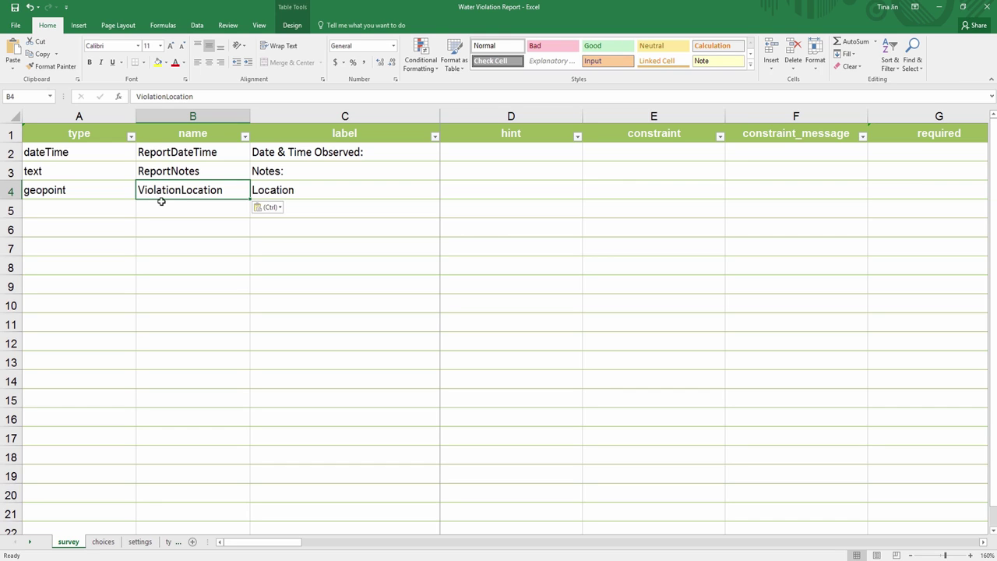
pyautogui.click(14, 7)
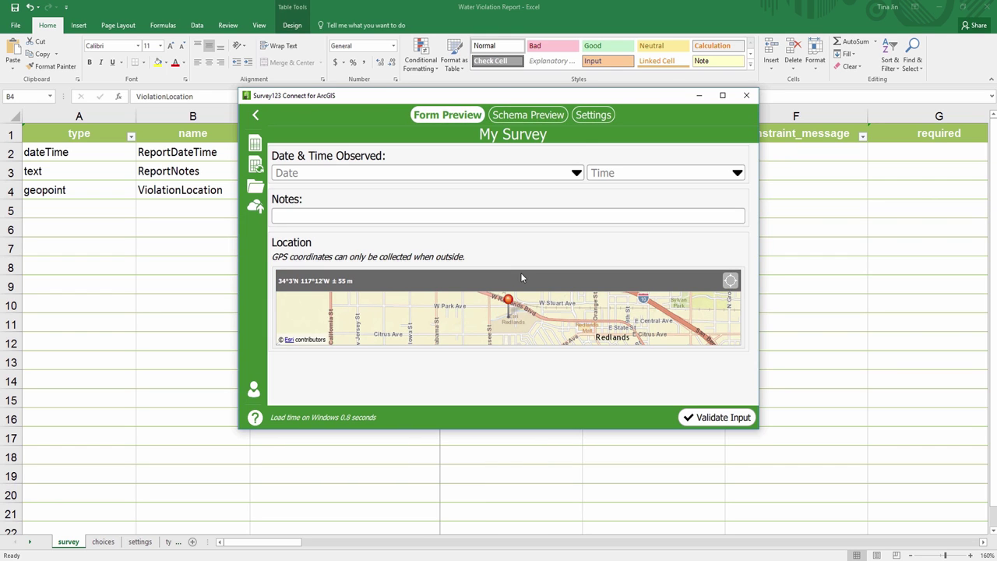
# Step: Snap the Survey123 Connect preview to the right half and Excel to the left half
pyautogui.press('super+Right')
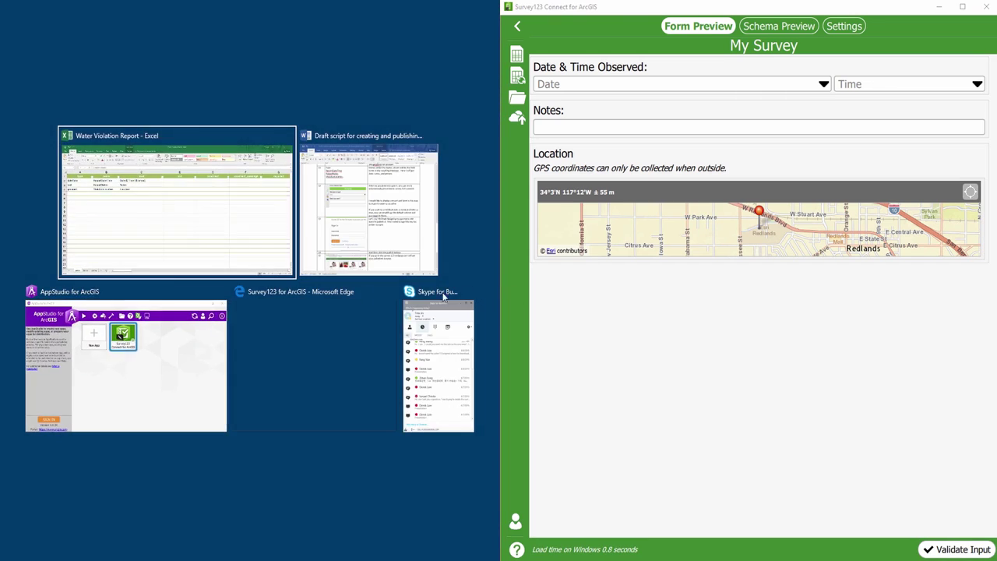
pyautogui.click(166, 269)
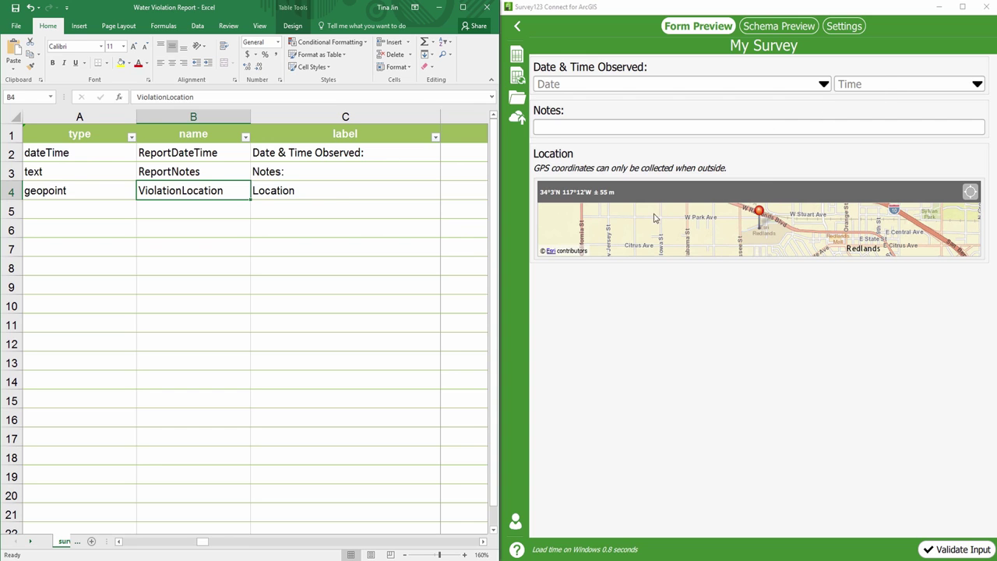
# Step: Enter now() as the default in J2, save to refresh the preview, and begin publishing
pyautogui.click(335, 207)
pyautogui.scroll(-2, 336, 206)
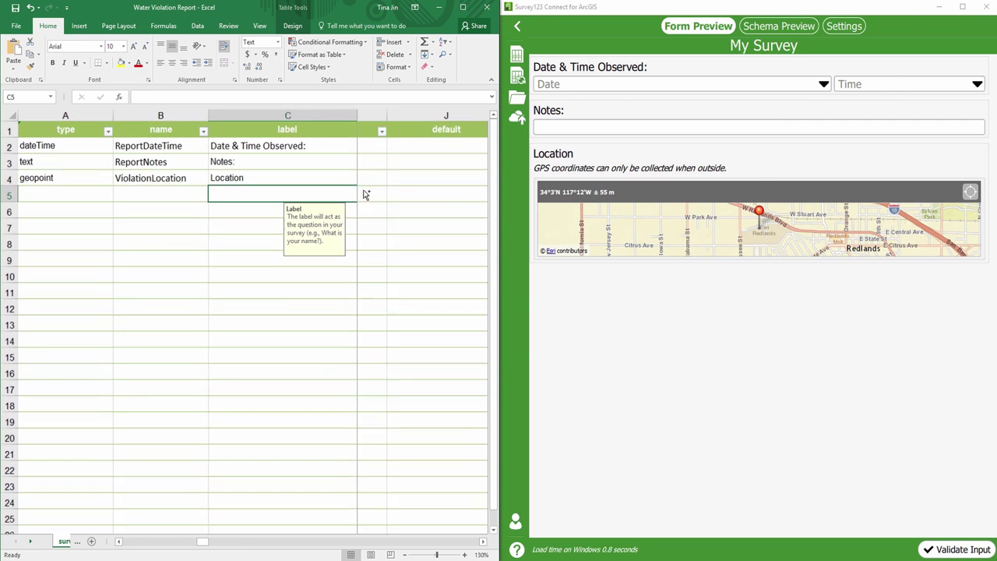
pyautogui.click(418, 150)
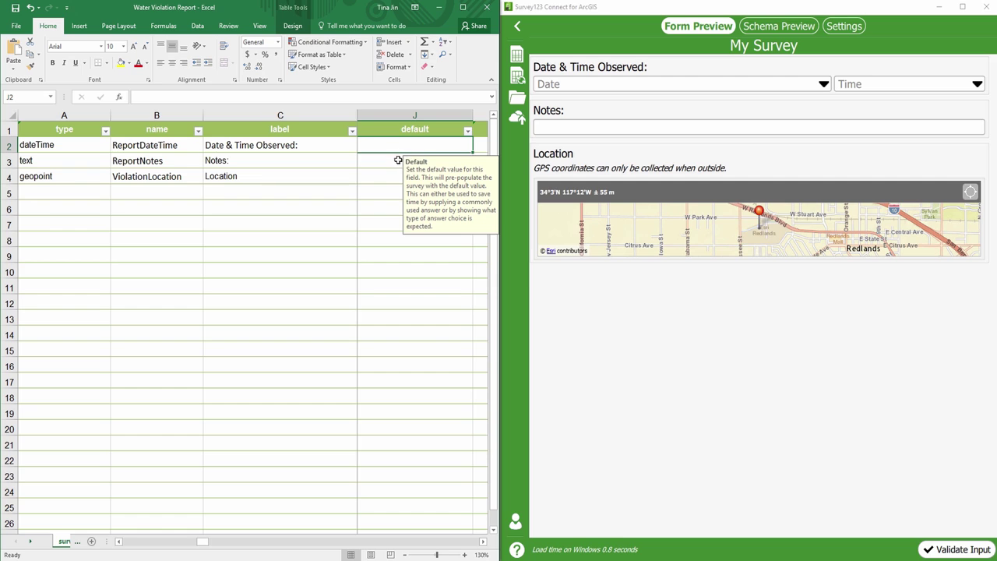
pyautogui.write('now()')
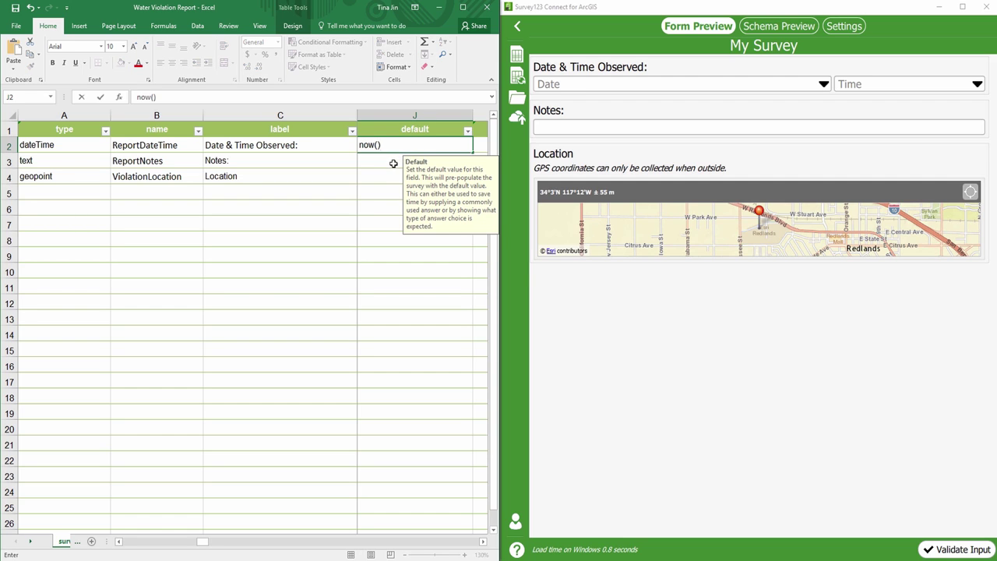
pyautogui.hotkey('ctrl', 's')
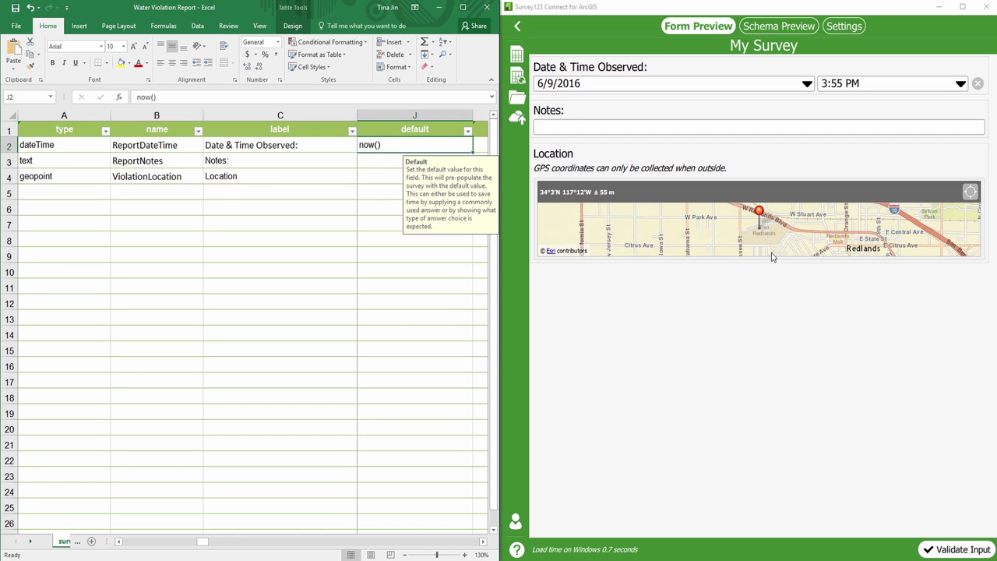
pyautogui.click(516, 522)
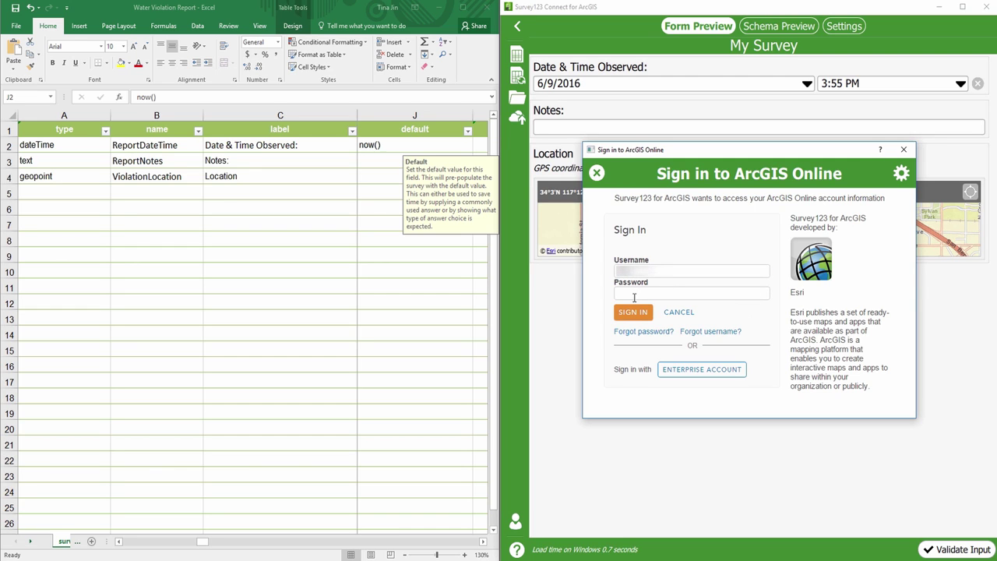
# Step: Sign in to ArcGIS Online, publish the Water Violation Report survey and acknowledge completion
pyautogui.click(624, 293)
pyautogui.press('Return')
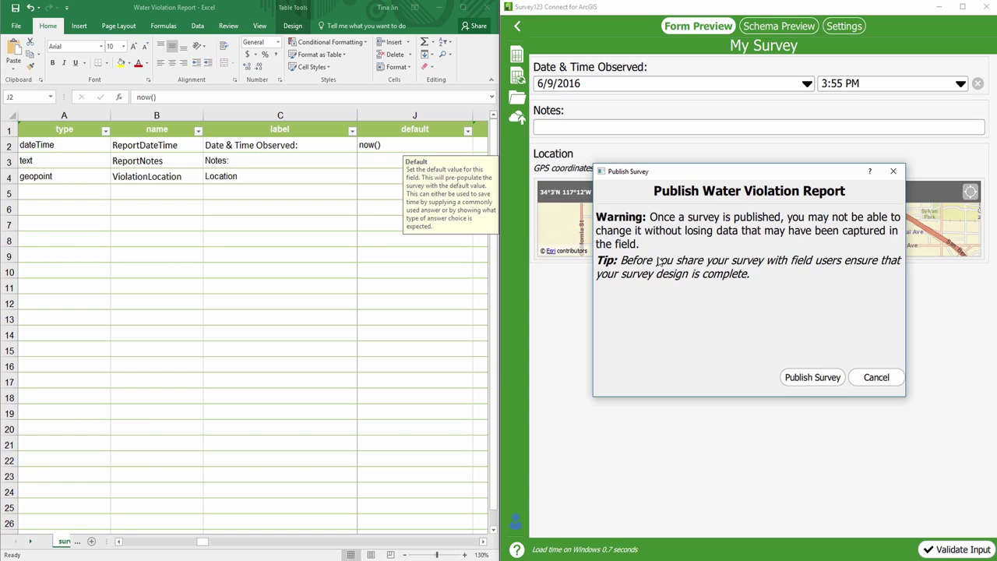
pyautogui.click(810, 377)
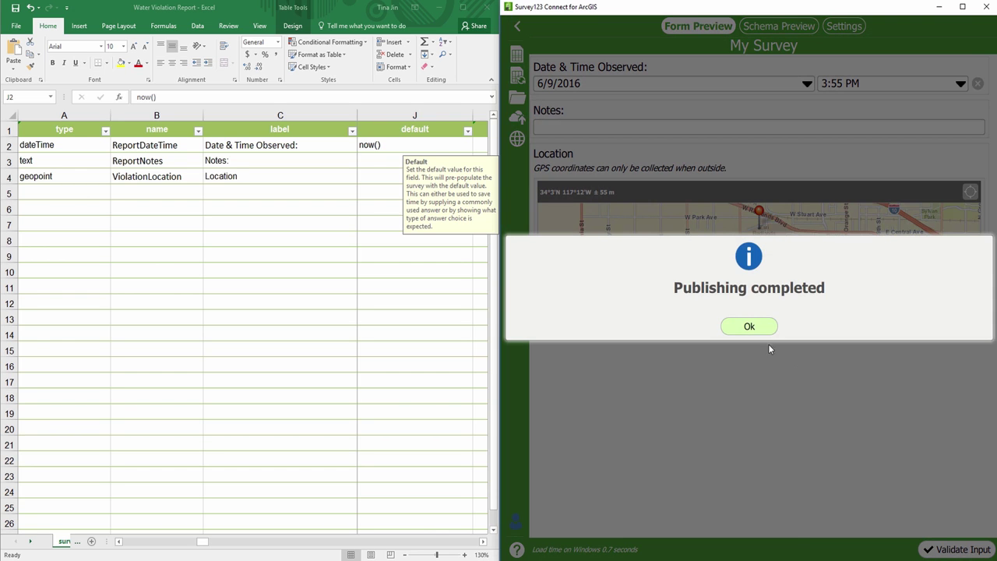
pyautogui.click(749, 328)
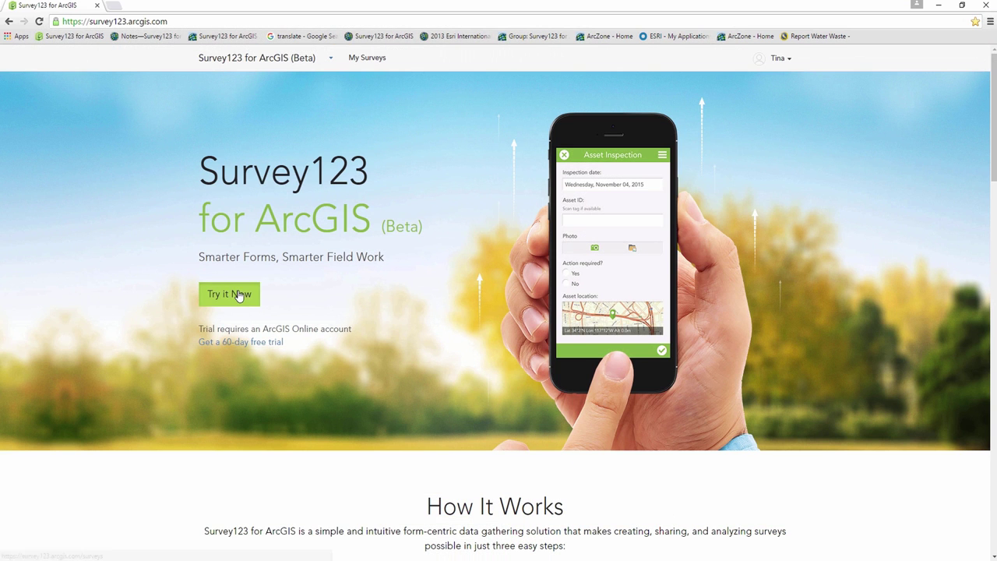